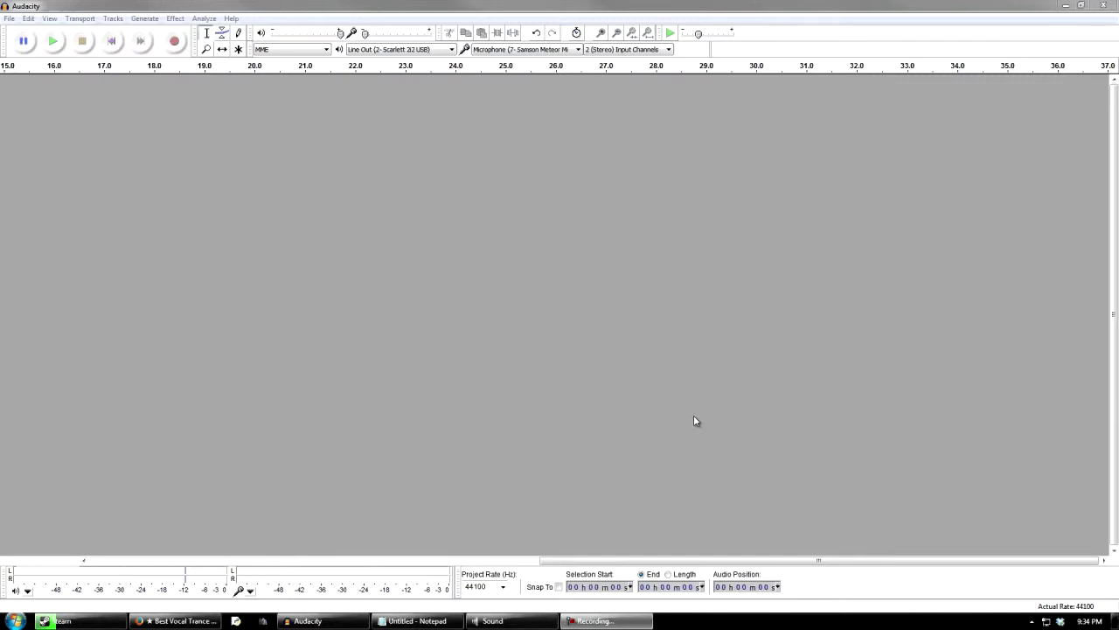
left_click(184, 20)
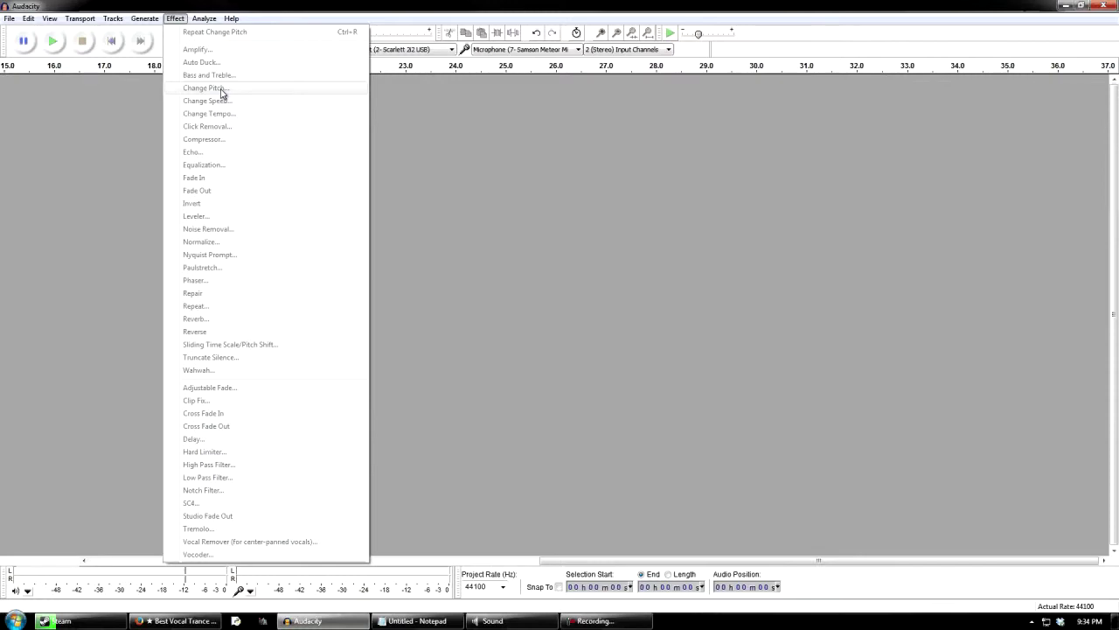
left_click(619, 200)
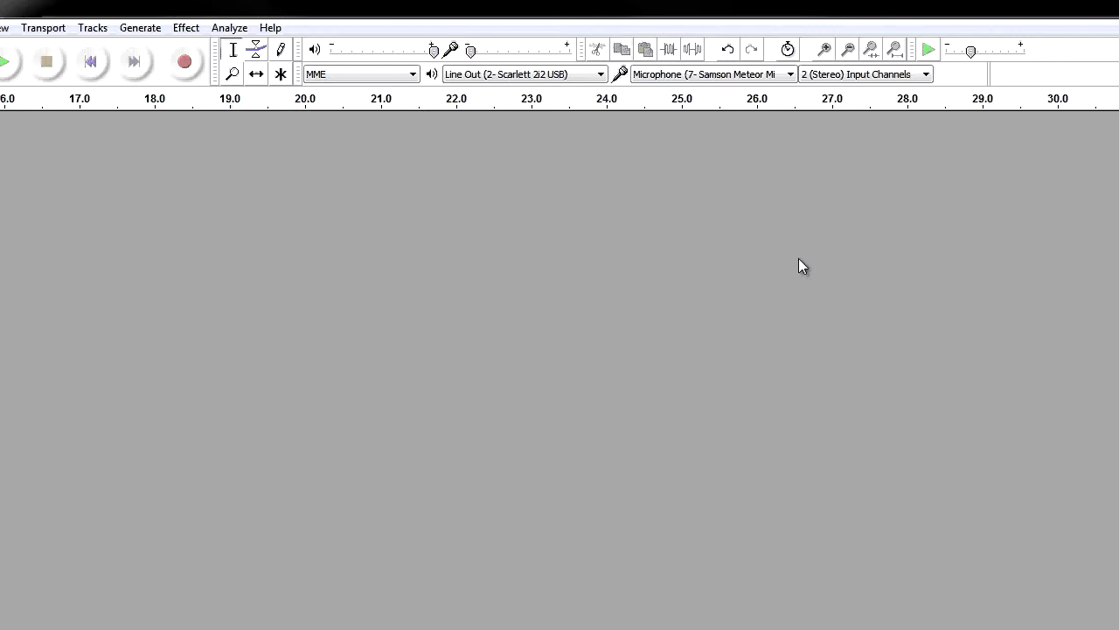
Record a microphone clip about 9 seconds long on a new stereo track and play it back.
left_click(198, 60)
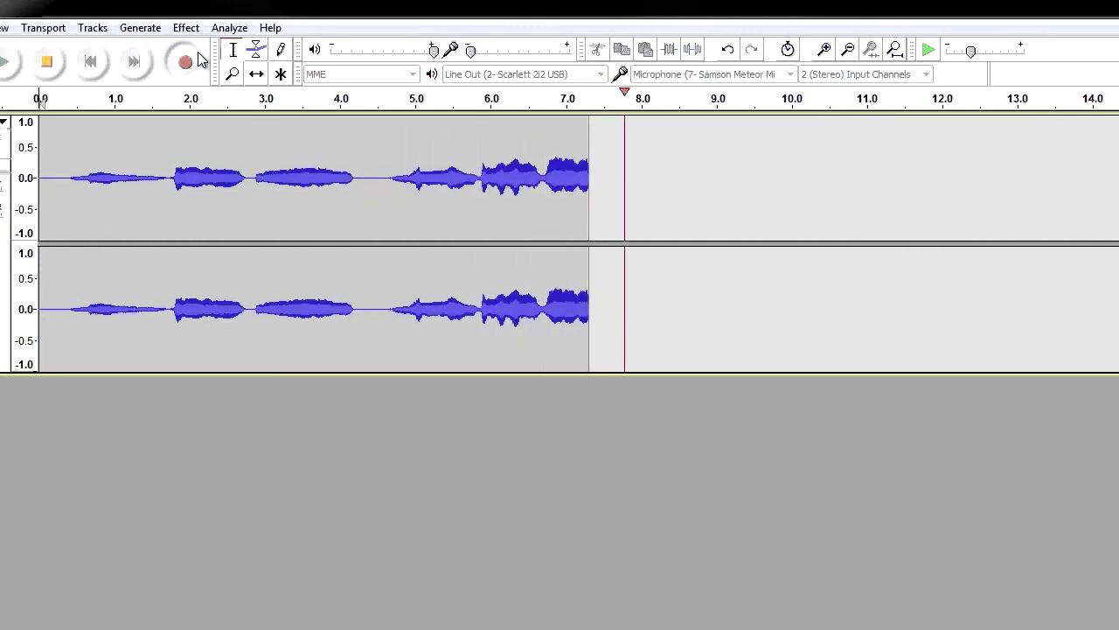
left_click(47, 61)
left_click(11, 64)
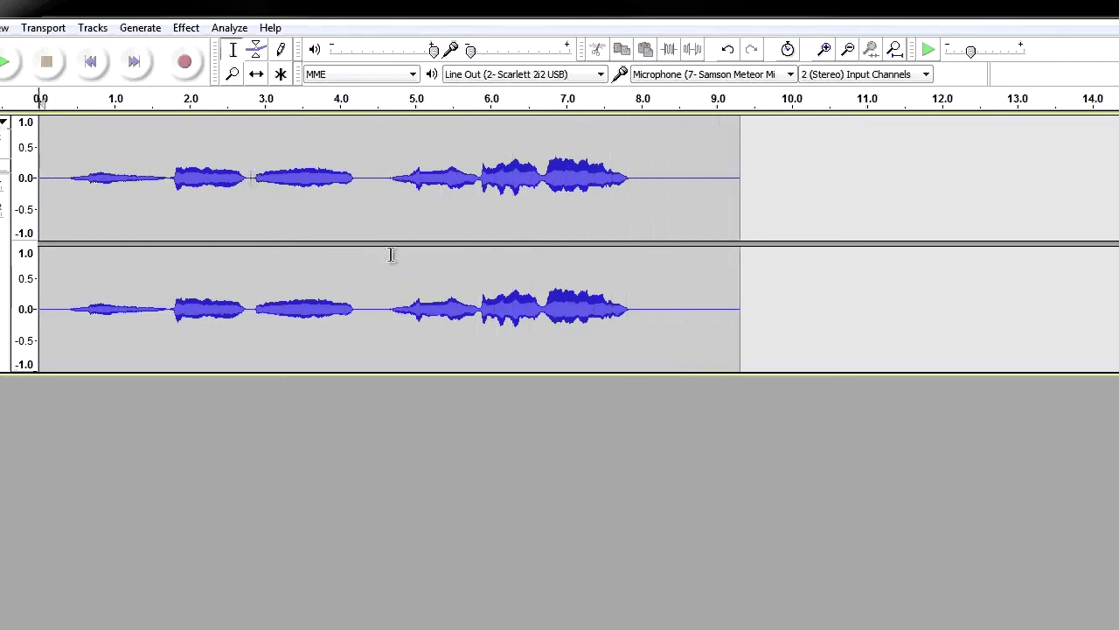
Select the voiced part of the recording, from about 0.3 to 8.0 seconds.
left_click(479, 185)
left_click_drag(480, 185, 636, 214)
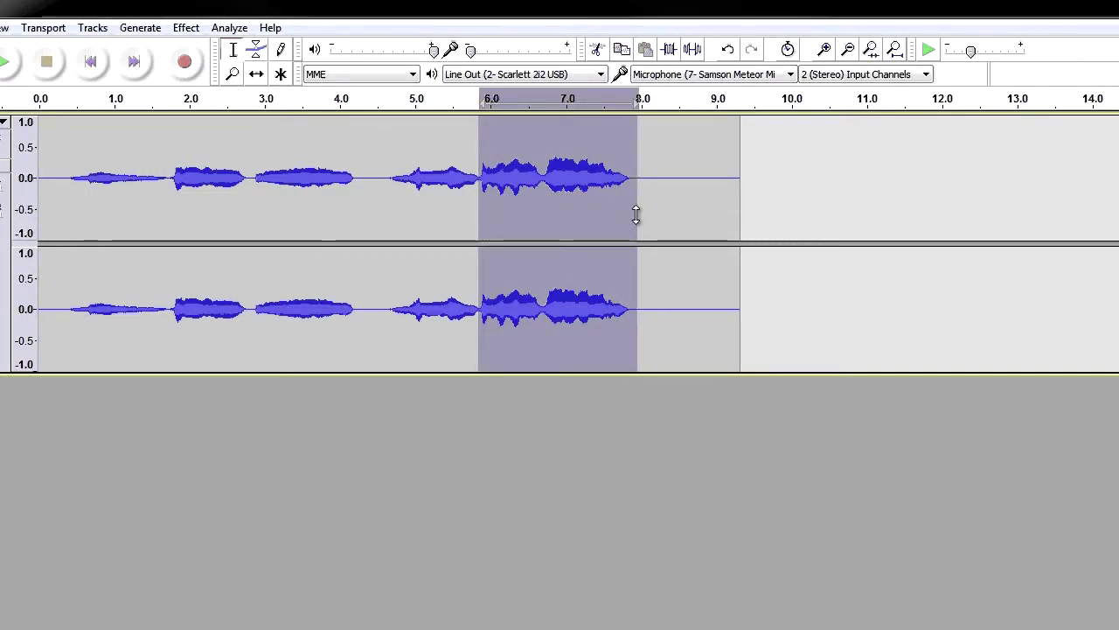
left_click(161, 210)
left_click_drag(63, 210, 187, 210)
left_click_drag(341, 249, 644, 255)
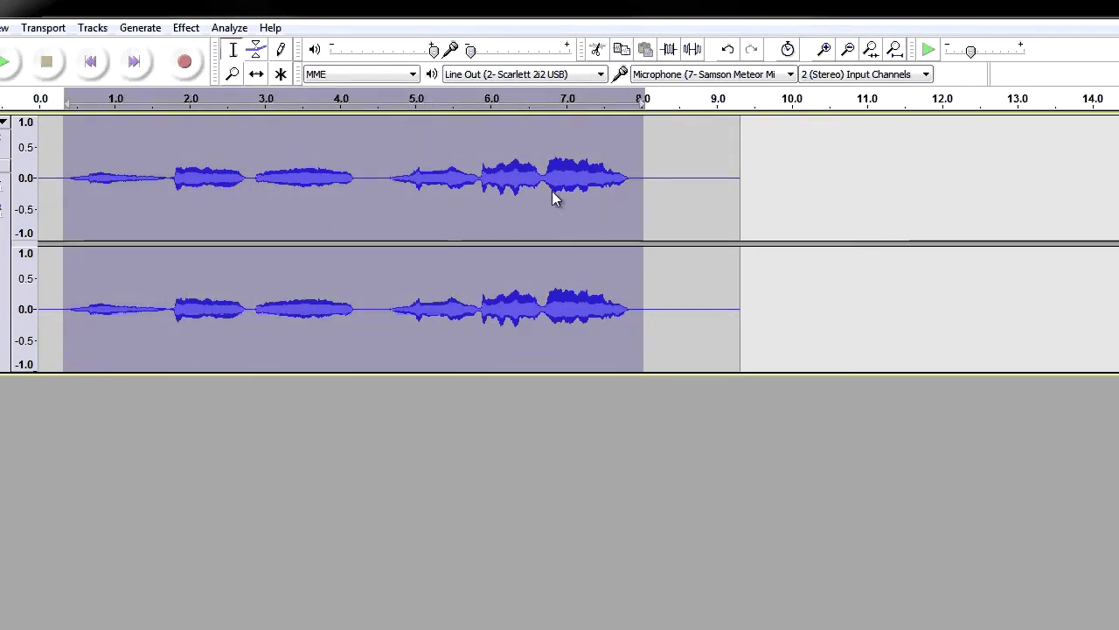
Apply the Change Pitch settings from F#/Gb to B on the selected audio, without confirming the effect.
left_click(186, 28)
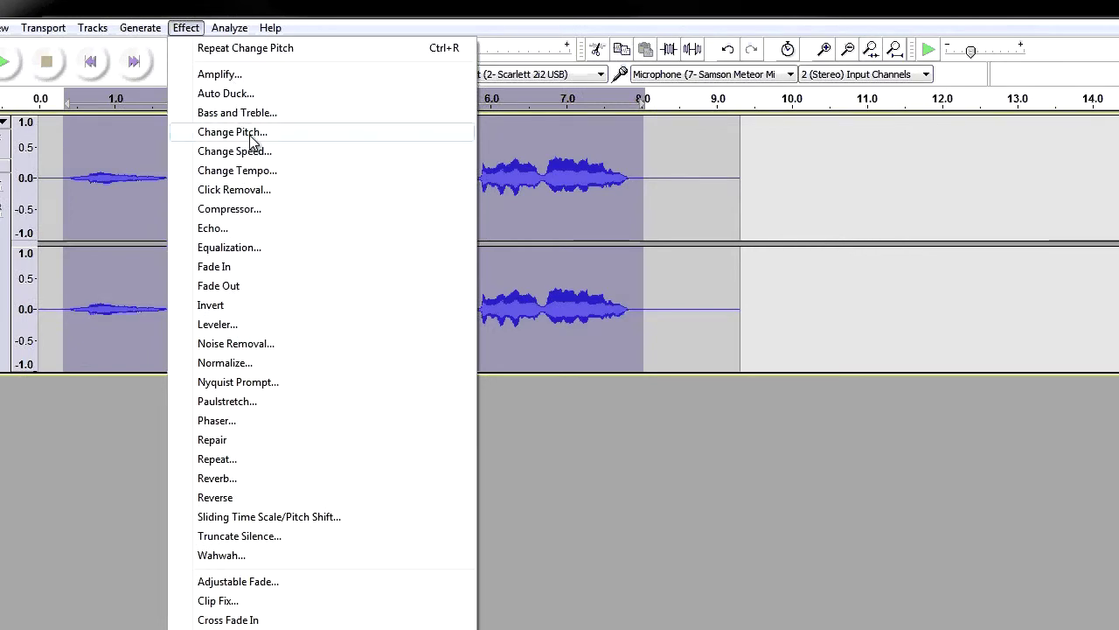
left_click(231, 133)
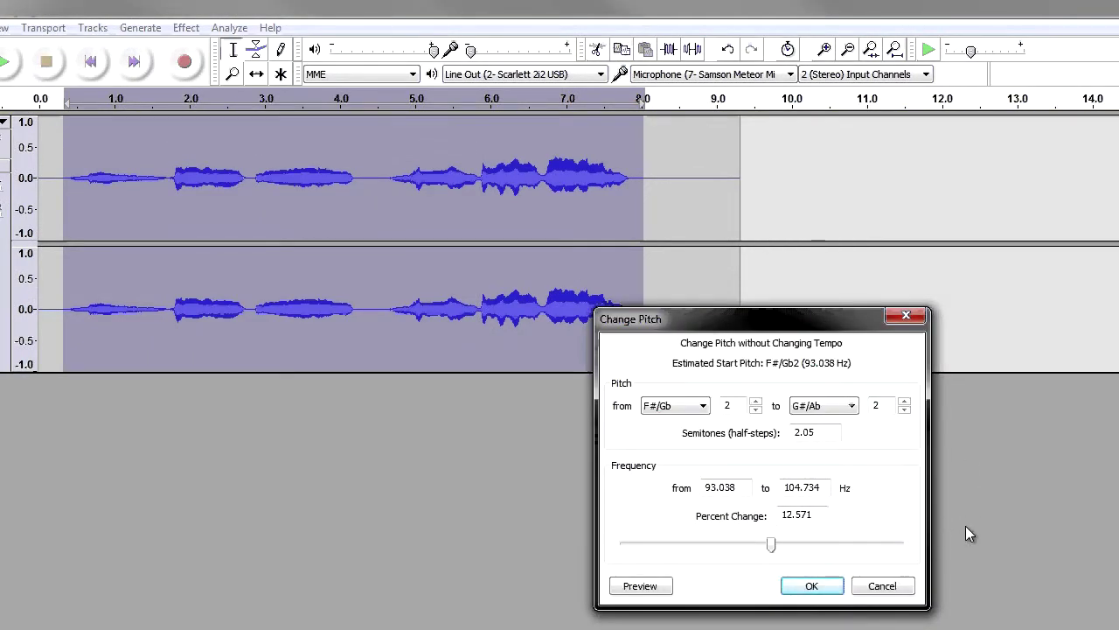
left_click_drag(748, 327, 798, 472)
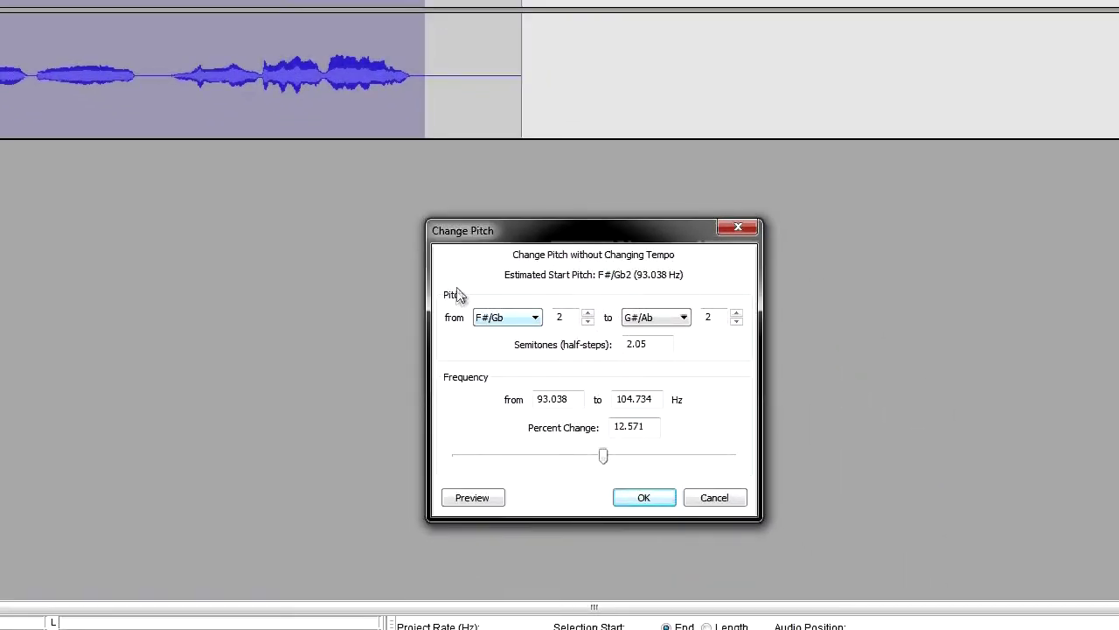
left_click(516, 317)
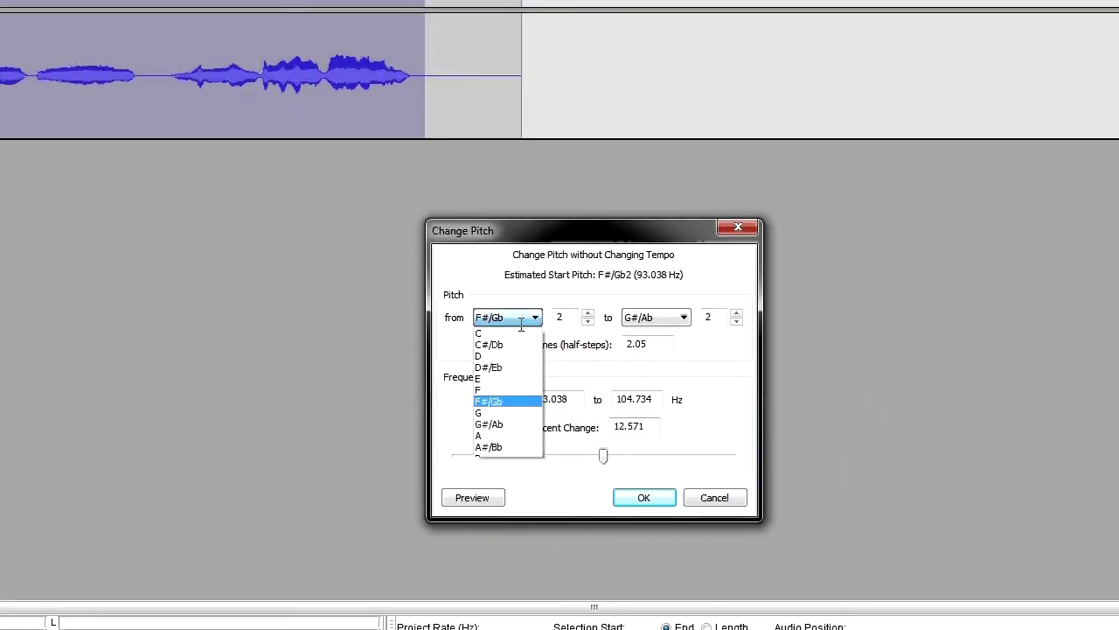
left_click(495, 408)
left_click(681, 318)
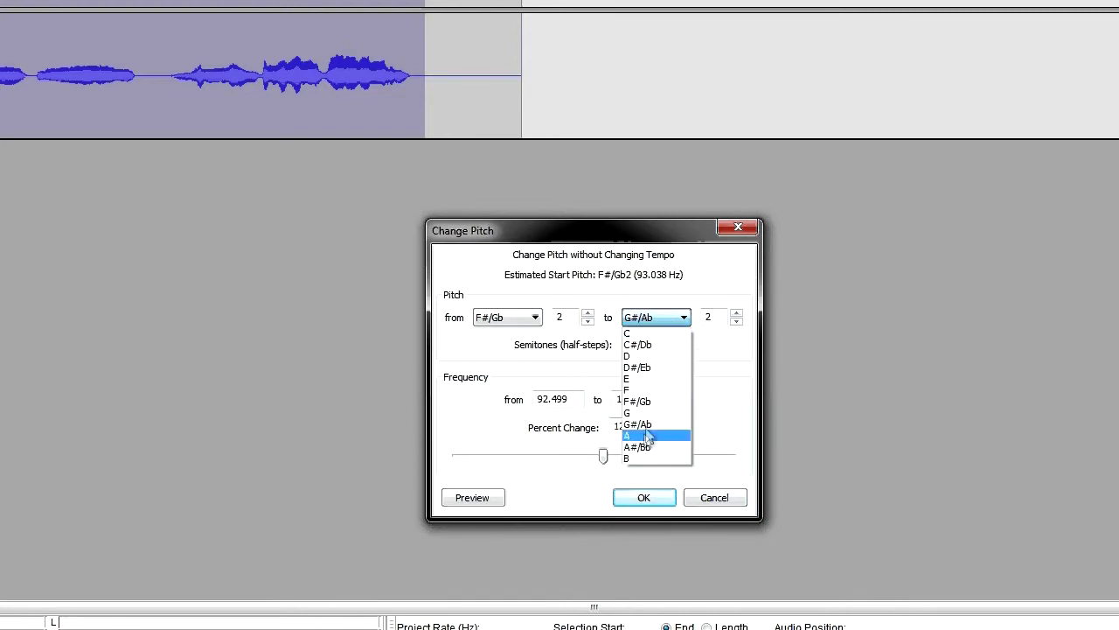
left_click(638, 457)
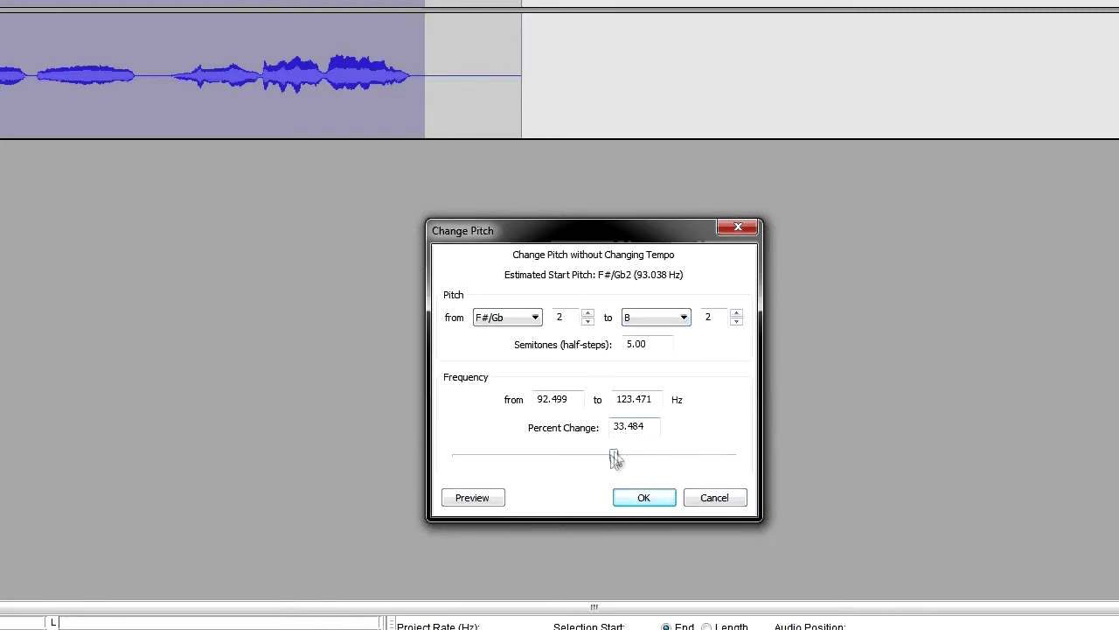
Try percent changes of -14, -66, -84 and 188.140 in the pitch effect, return to about -1, and cancel it.
left_click_drag(613, 461, 574, 464)
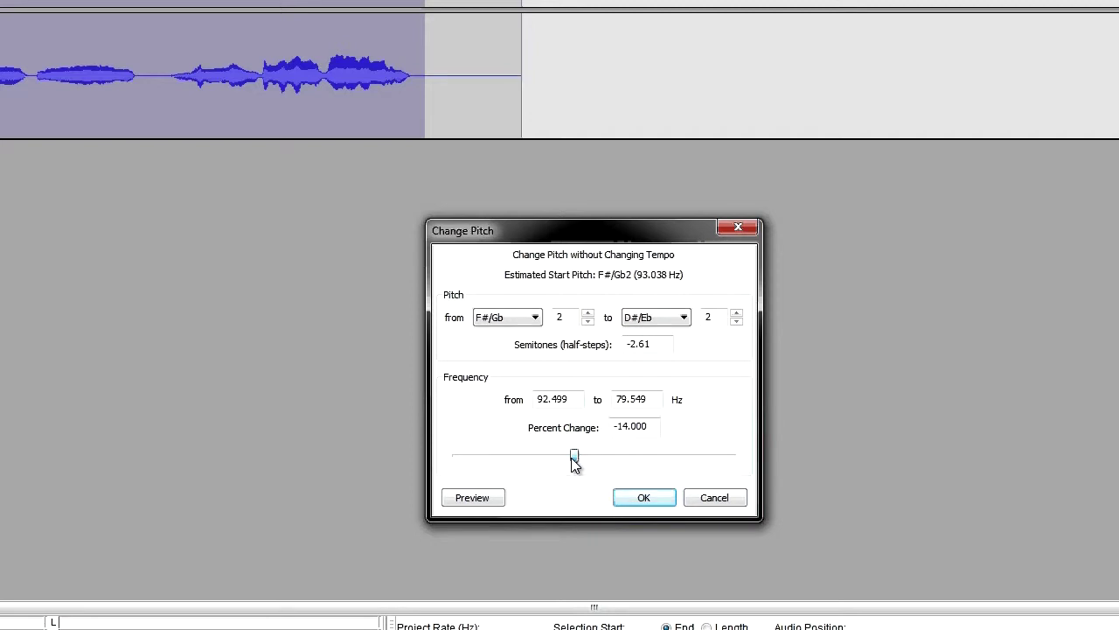
left_click_drag(574, 463, 570, 463)
left_click_drag(570, 458, 501, 461)
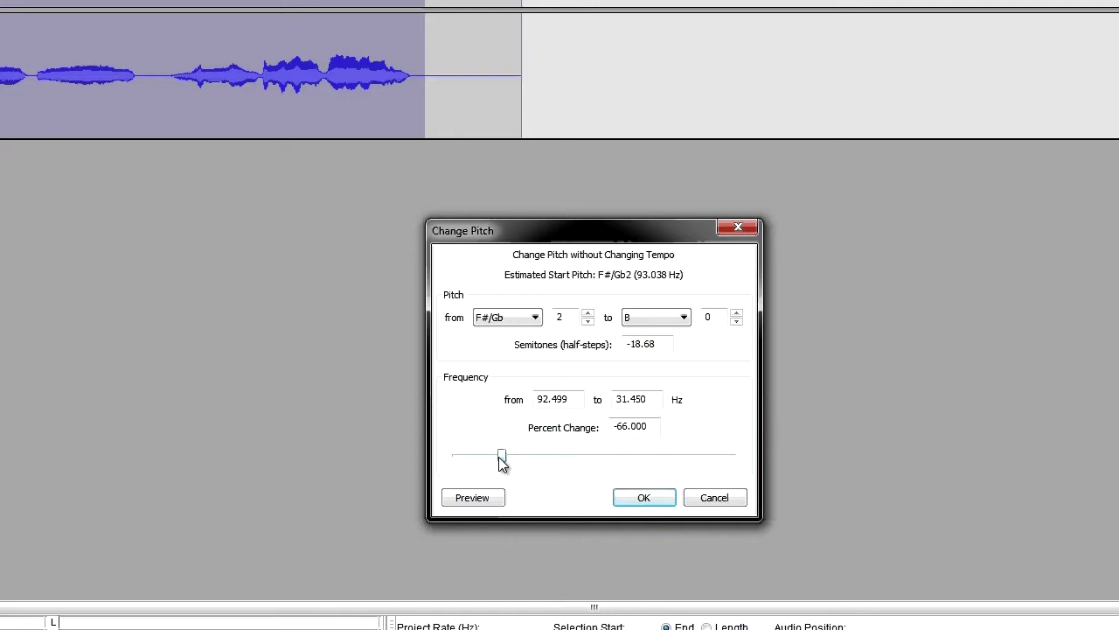
left_click_drag(501, 461, 477, 456)
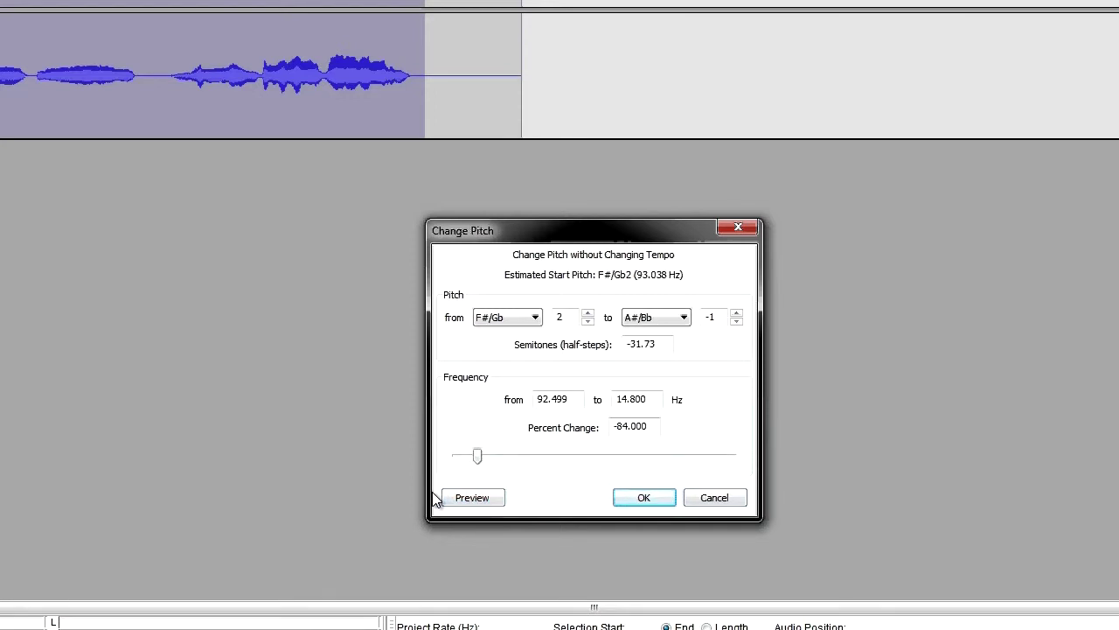
left_click_drag(477, 456, 640, 444)
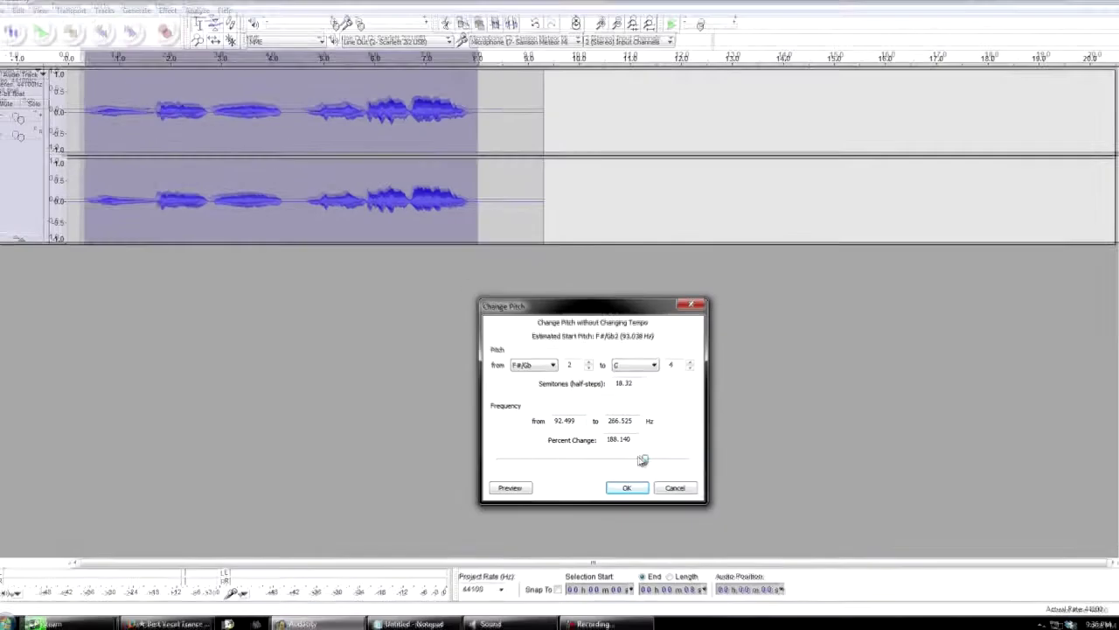
left_click_drag(640, 444, 592, 459)
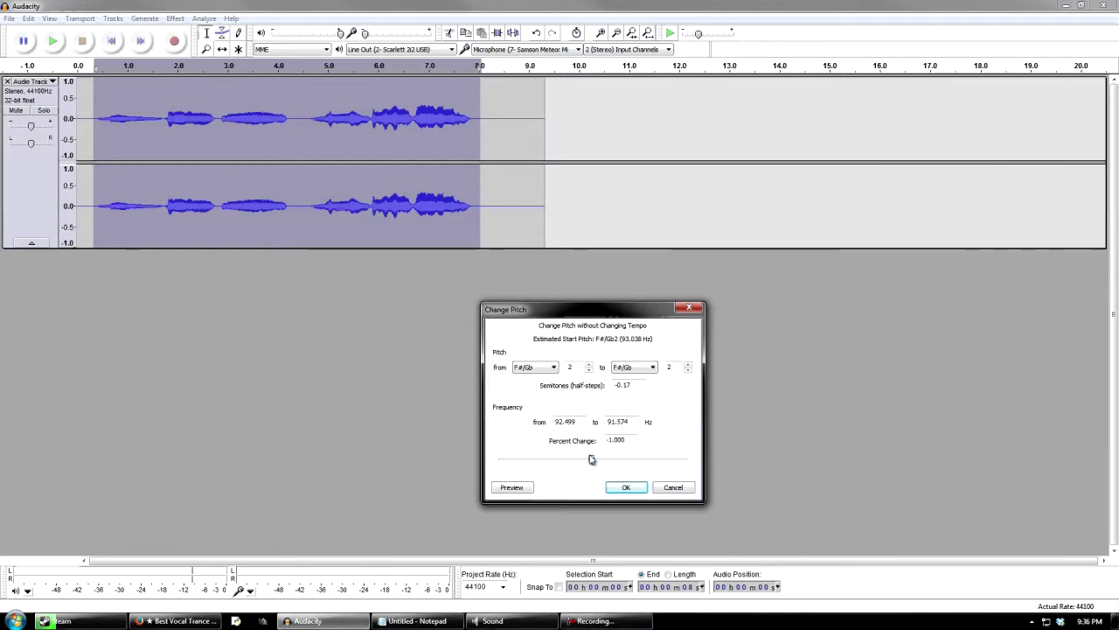
left_click(676, 488)
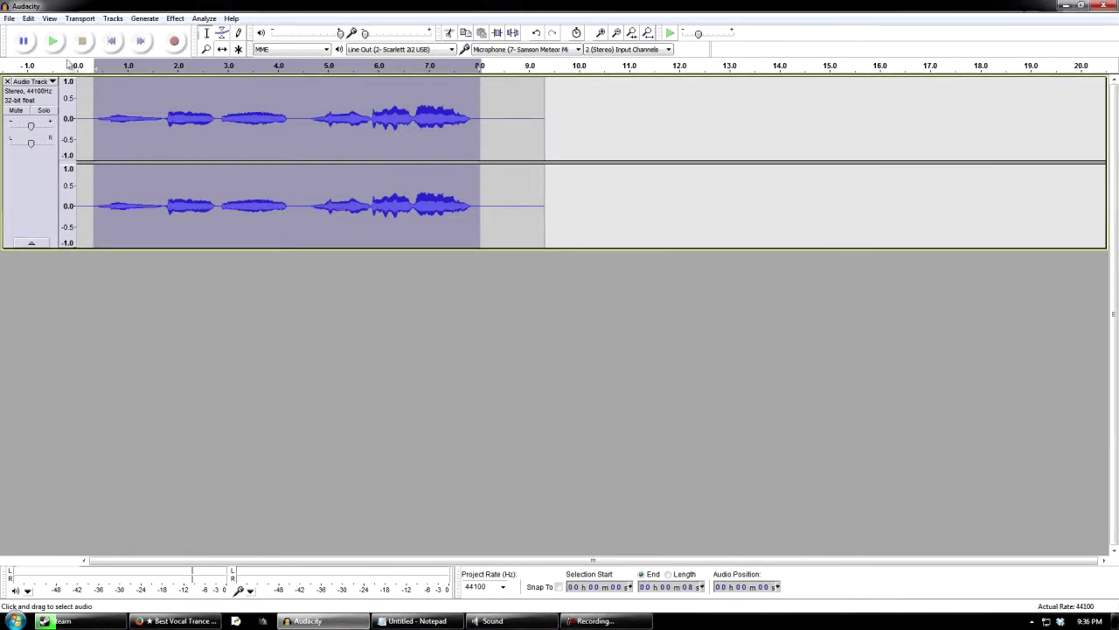
Play the selected original audio, and preview it in Change Pitch with a percent change of -70.
left_click(53, 41)
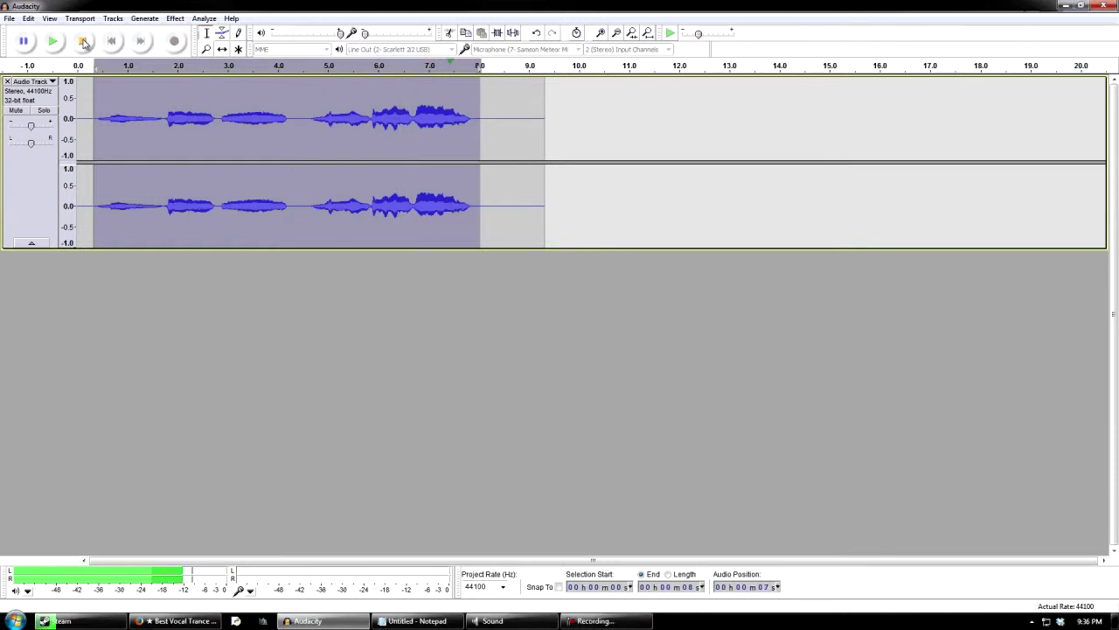
left_click(175, 18)
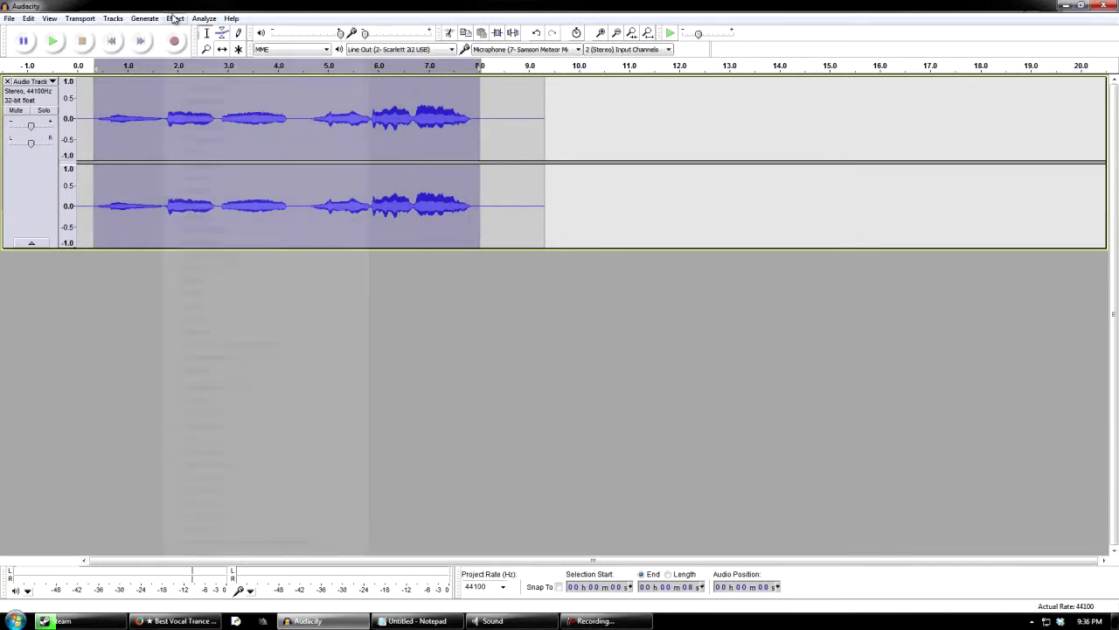
left_click(241, 89)
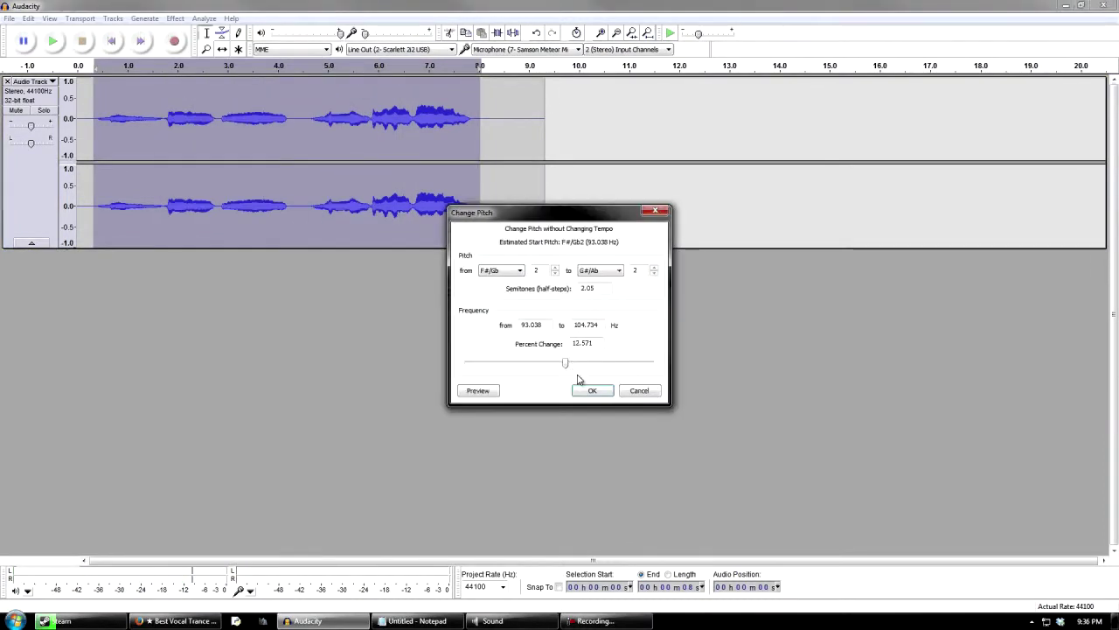
left_click_drag(567, 368, 493, 363)
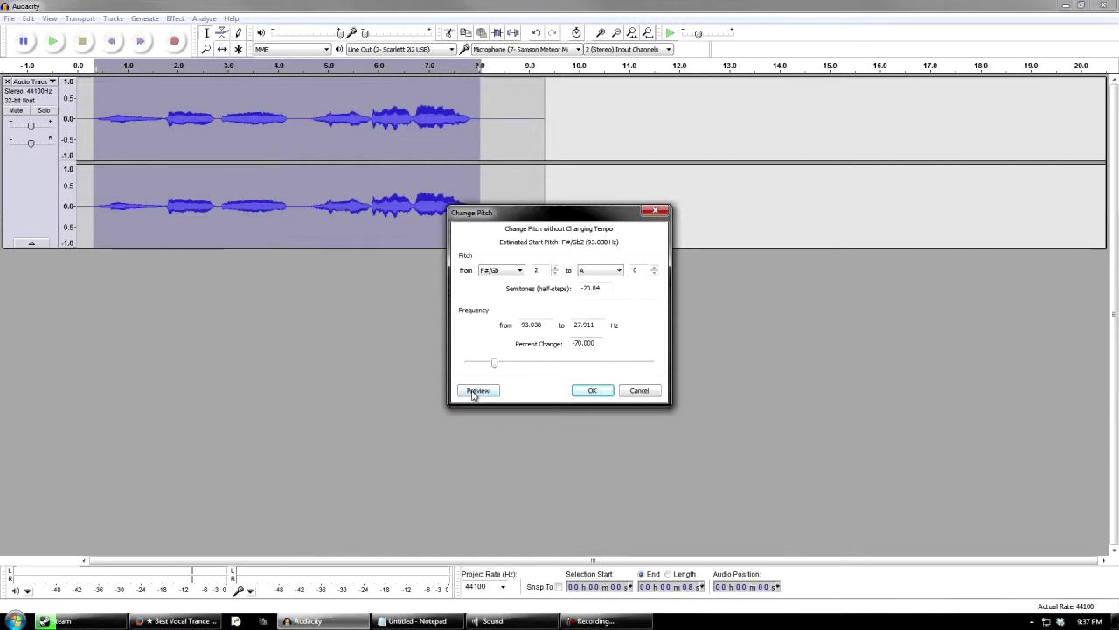
left_click(473, 393)
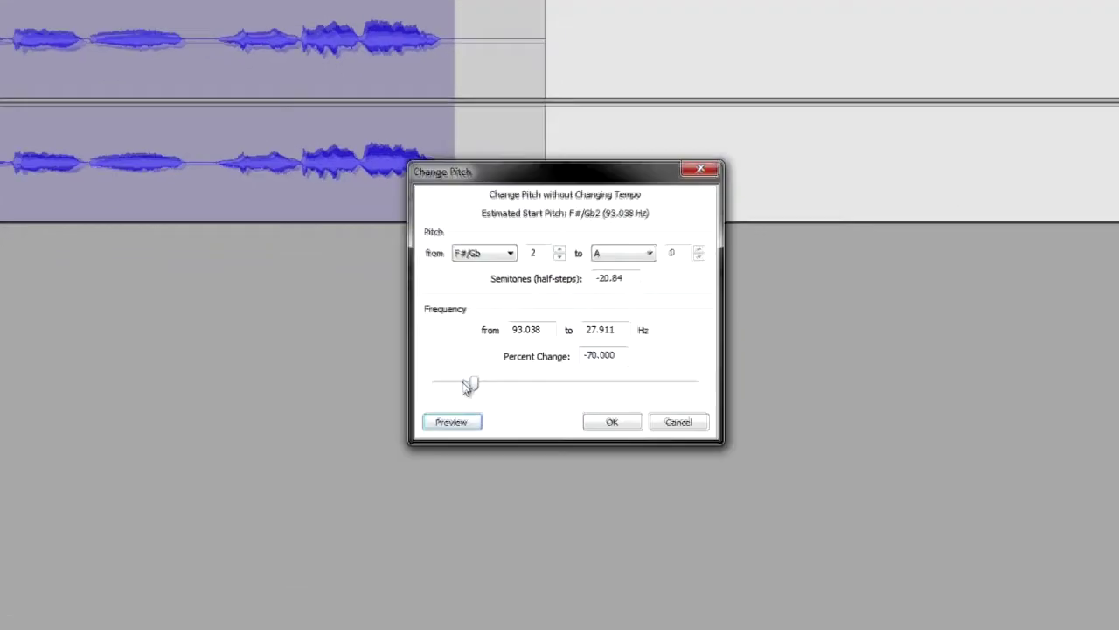
Preview the selection with percent changes of 69.335 and -15, and cancel the pitch effect.
left_click_drag(472, 386, 603, 387)
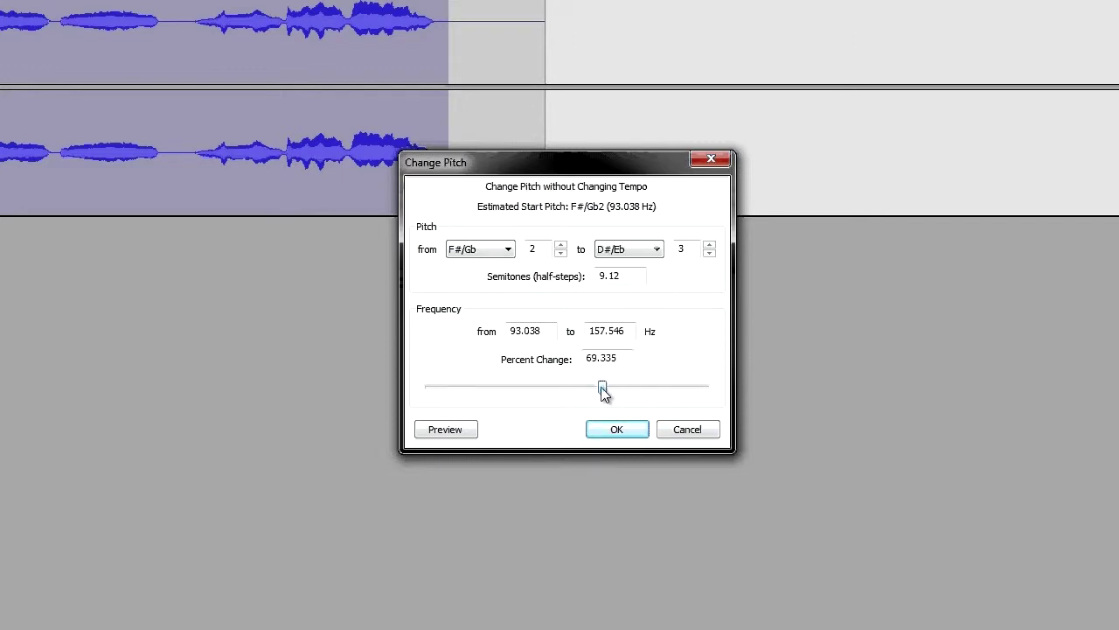
left_click(452, 434)
left_click_drag(604, 389, 563, 398)
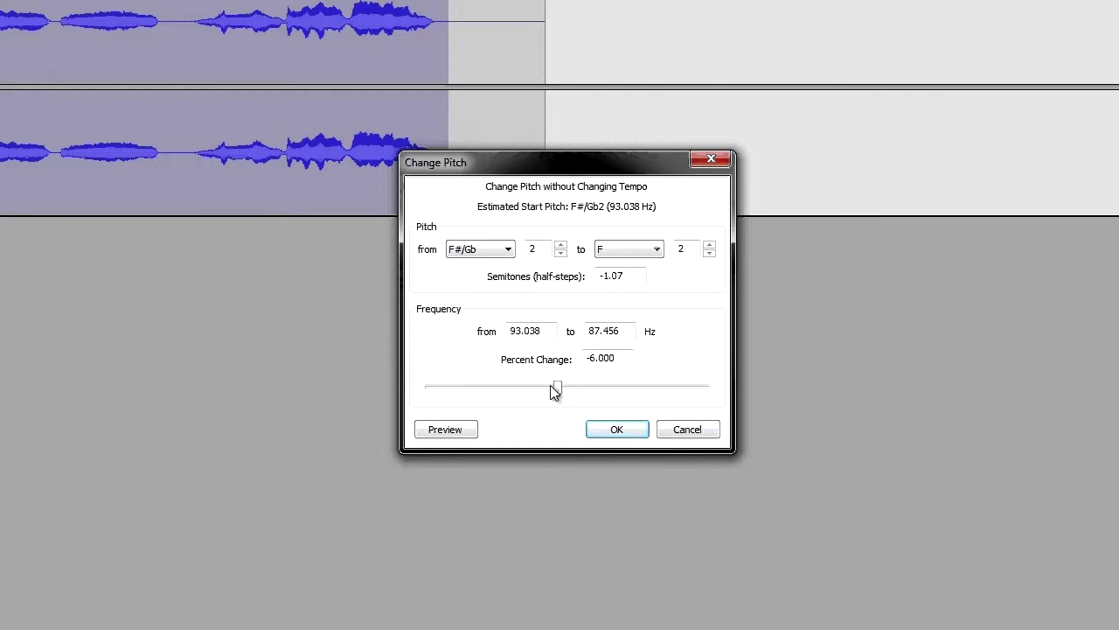
left_click_drag(560, 386, 545, 387)
left_click(443, 430)
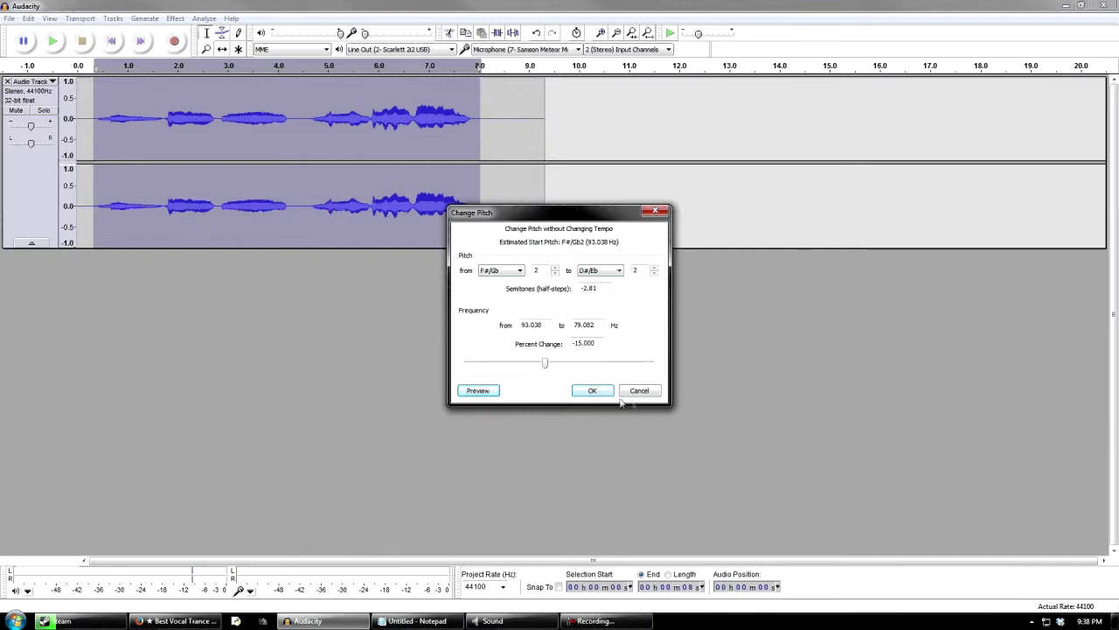
left_click(648, 395)
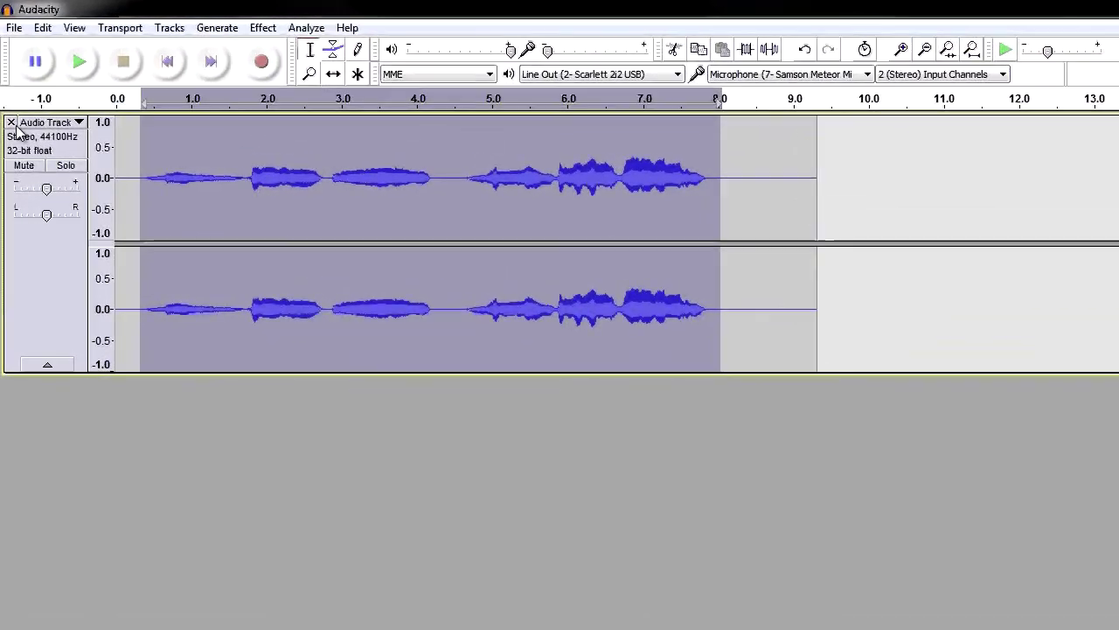
Delete the existing audio track and record a new microphone clip about 13 seconds long.
left_click(8, 81)
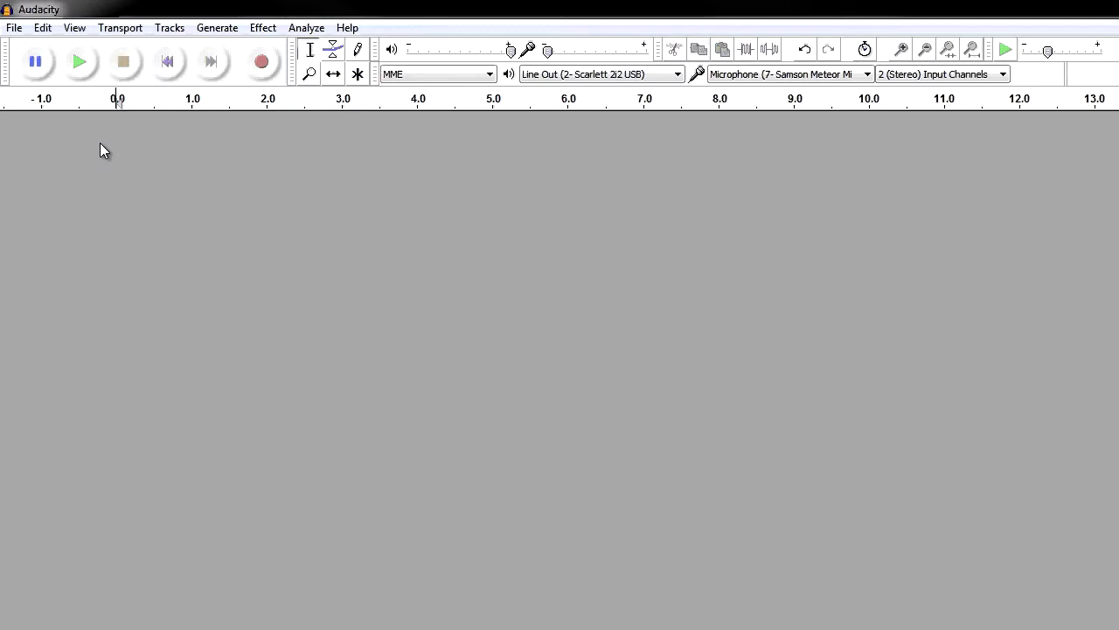
left_click(262, 62)
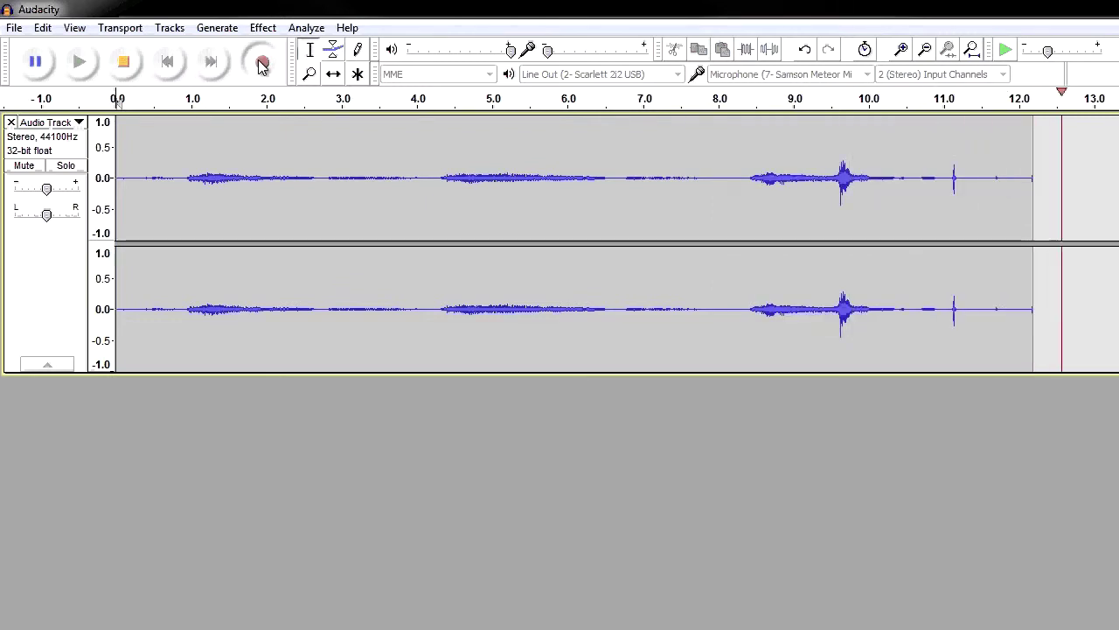
left_click(138, 58)
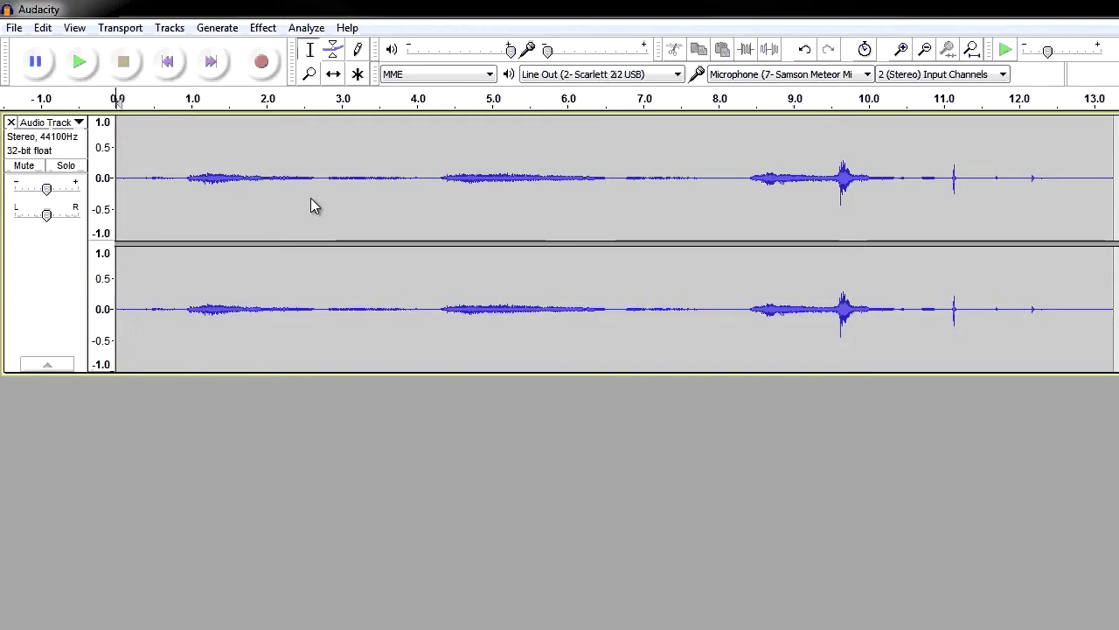
Select the whole track, try Change Pitch with percent changes of -64 and 12.575, and cancel the effect.
left_click(77, 249)
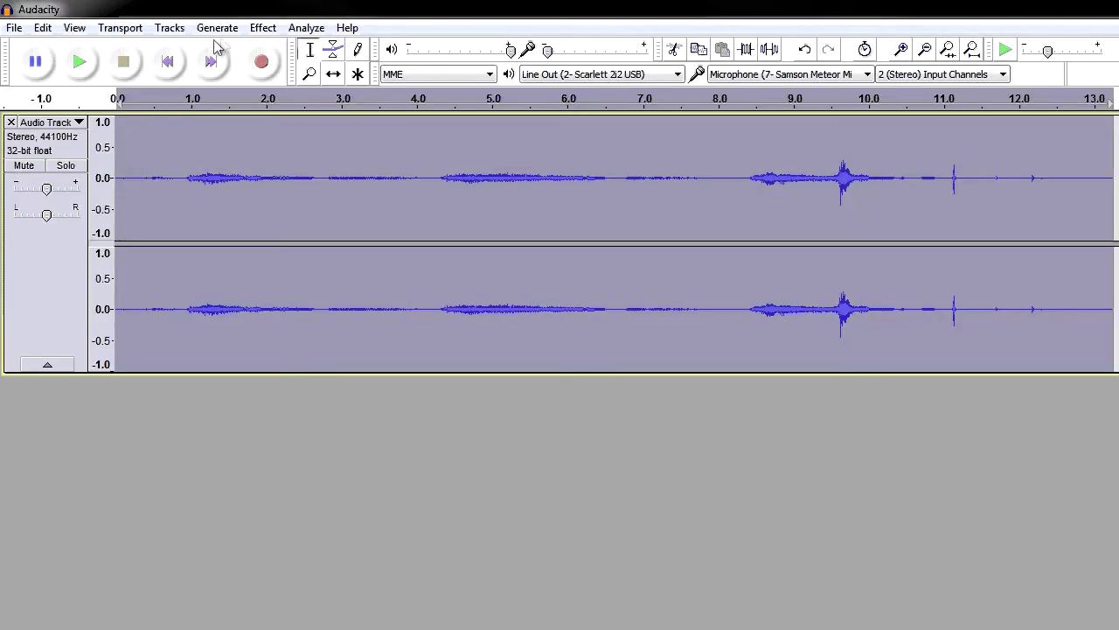
left_click(262, 27)
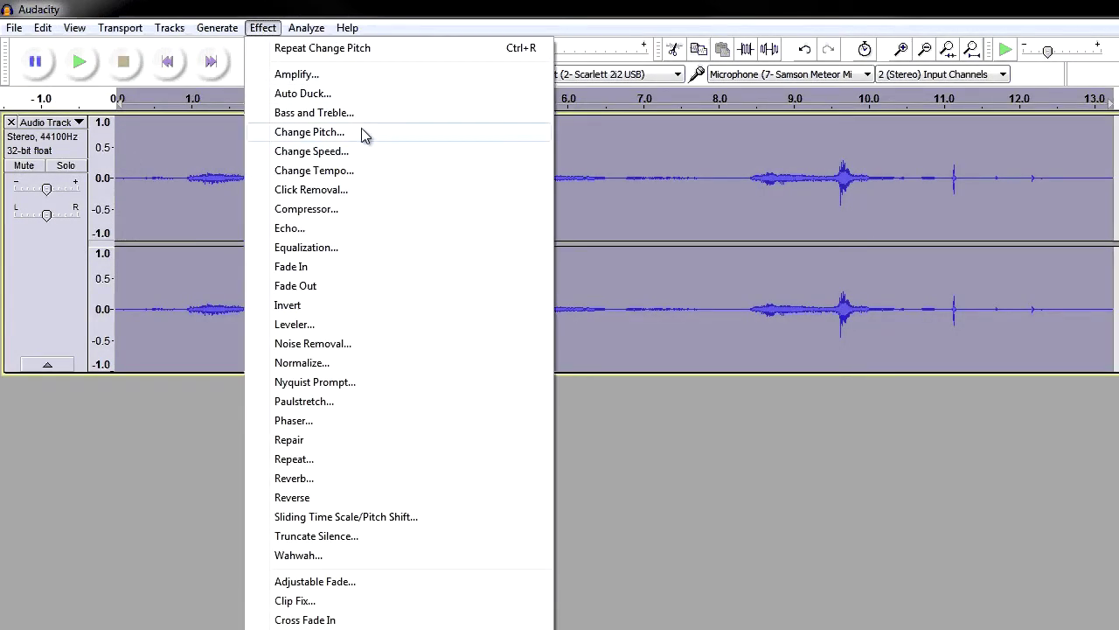
left_click(362, 129)
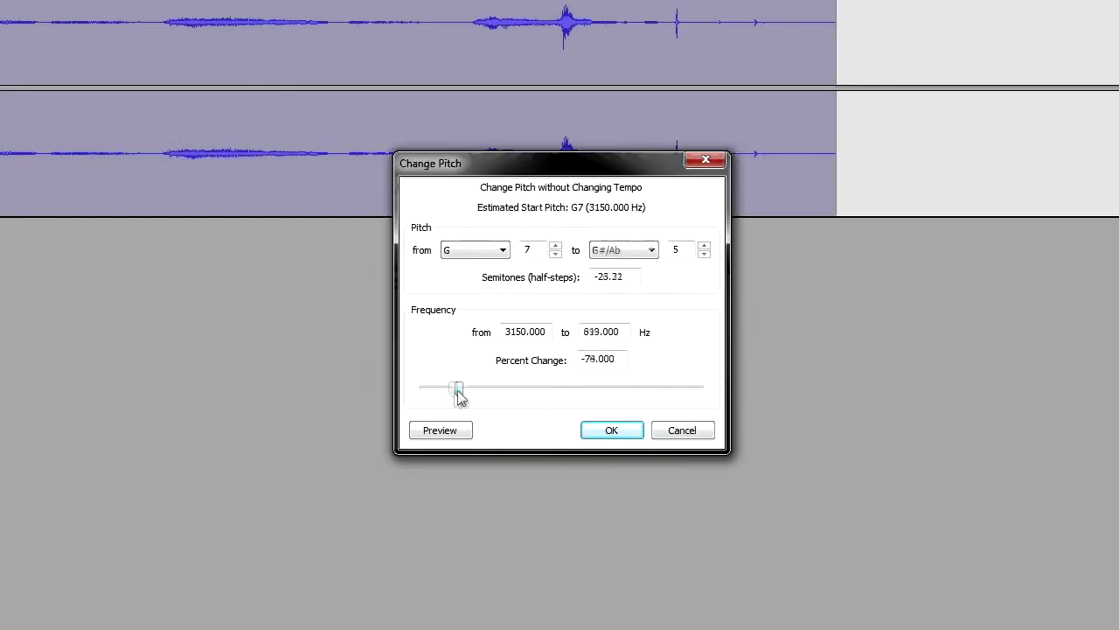
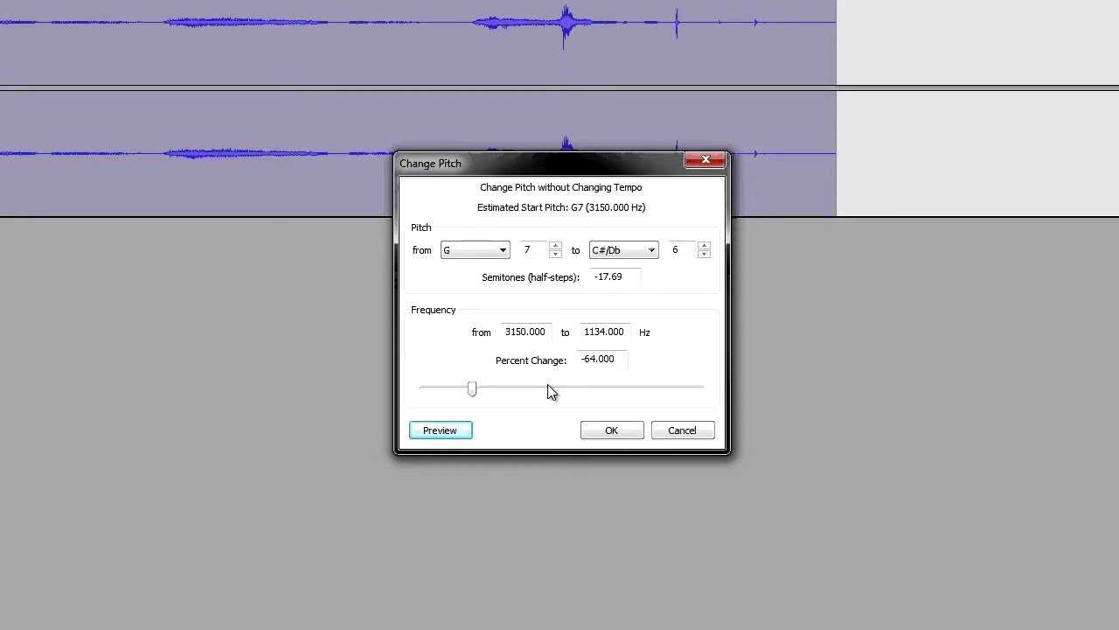
left_click_drag(475, 390, 573, 380)
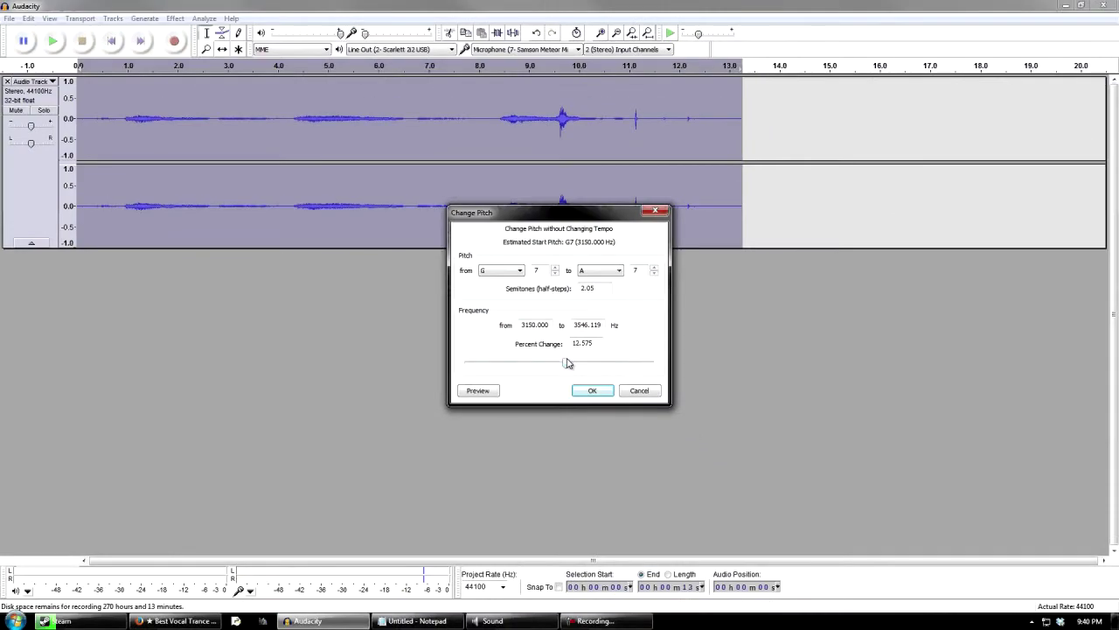
left_click(651, 391)
Replace the existing track with a new microphone recording about 16 seconds long, and play back roughly its first 7 seconds.
left_click(7, 82)
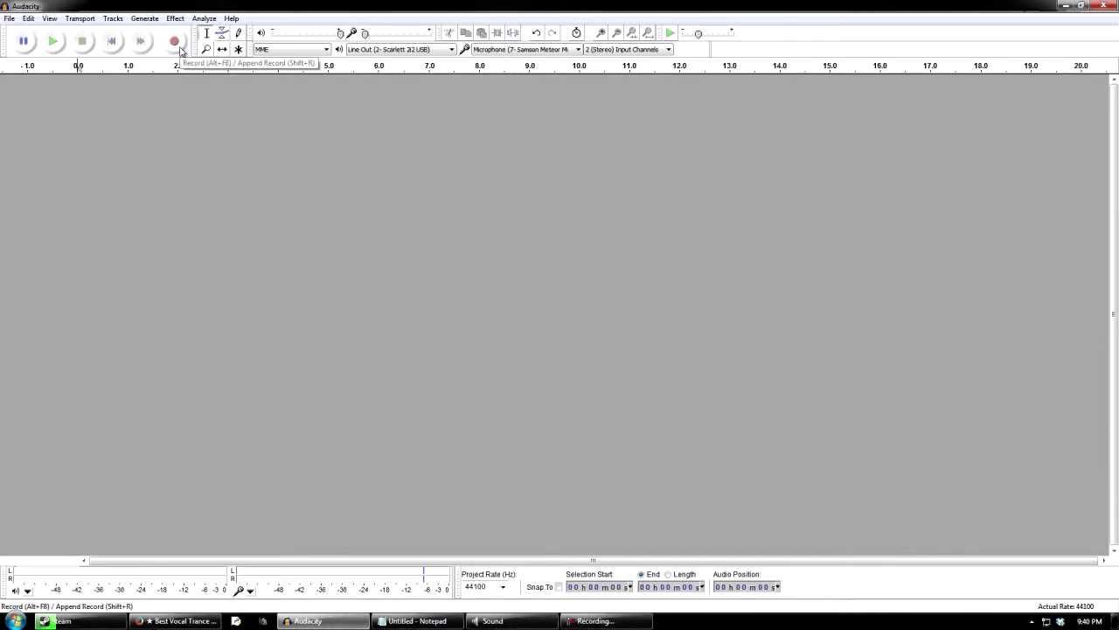
left_click(171, 42)
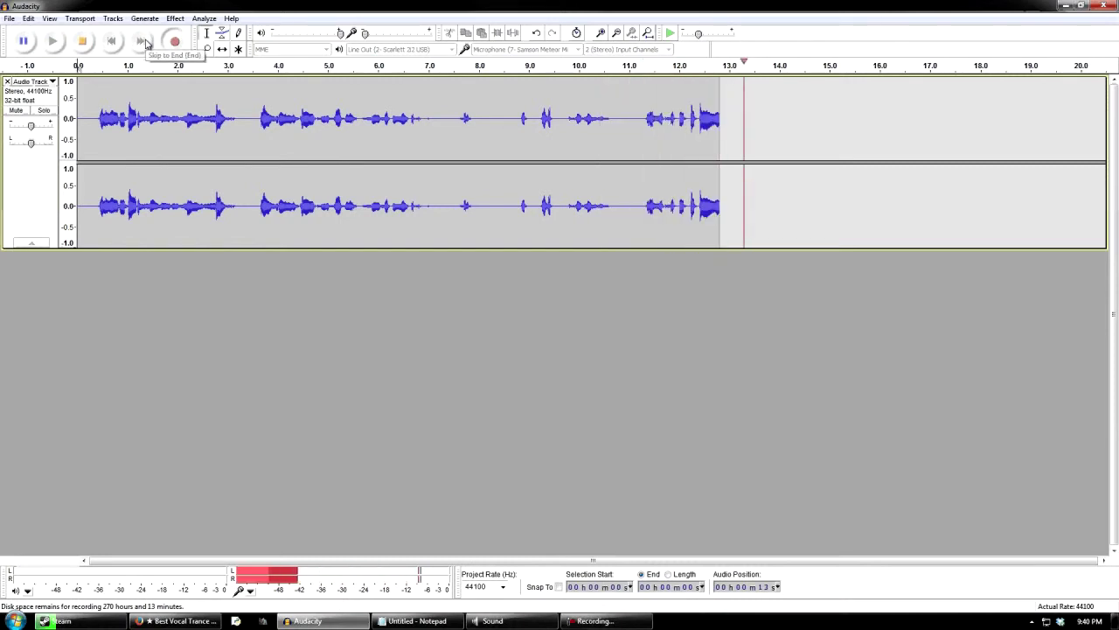
left_click(83, 41)
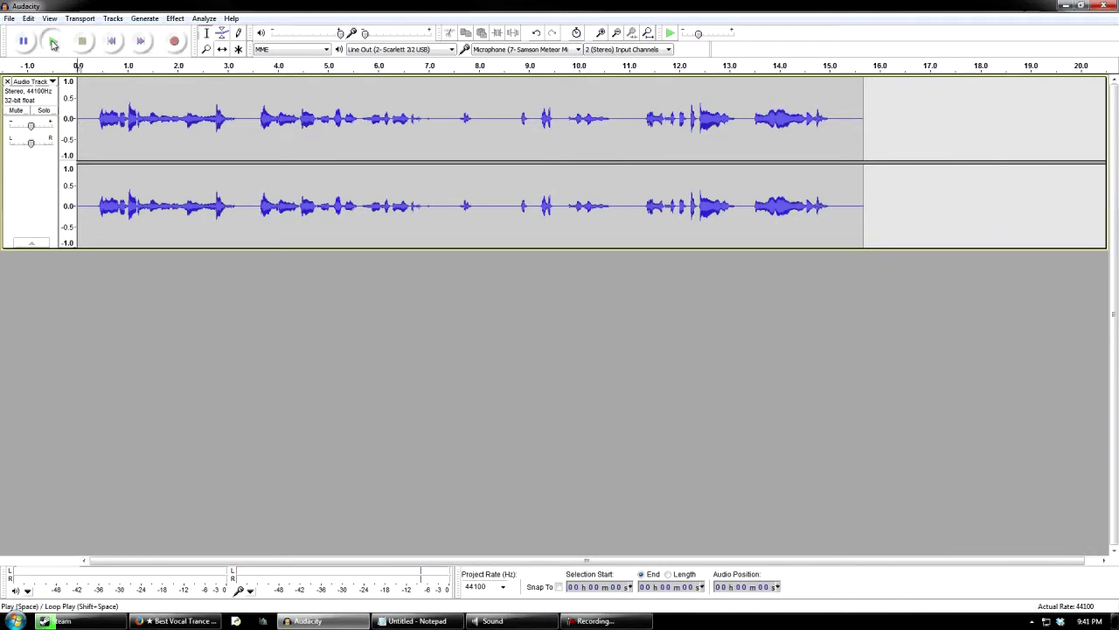
left_click(54, 42)
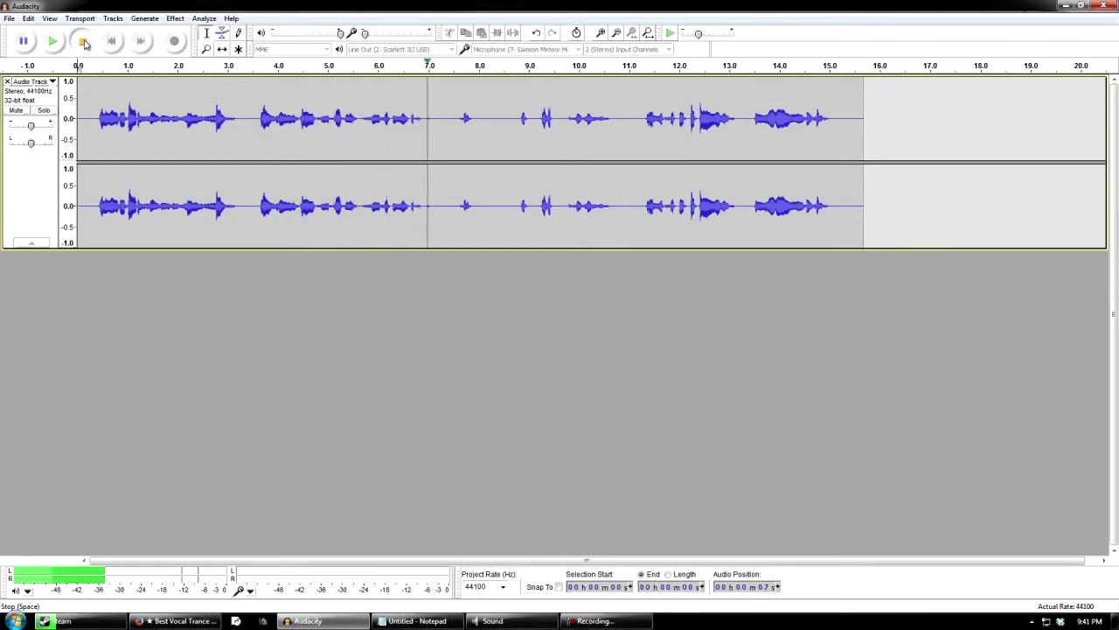
left_click(82, 41)
Select the whole new recording, and preview and apply Change Pitch with a percent change of 12.575.
left_click(11, 87)
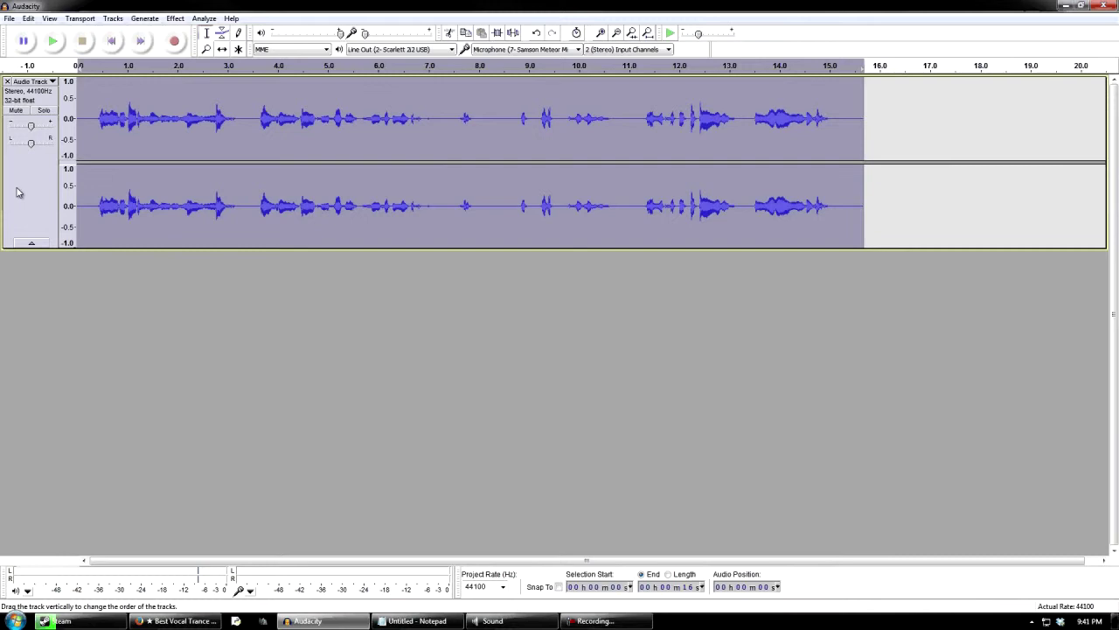
left_click(204, 18)
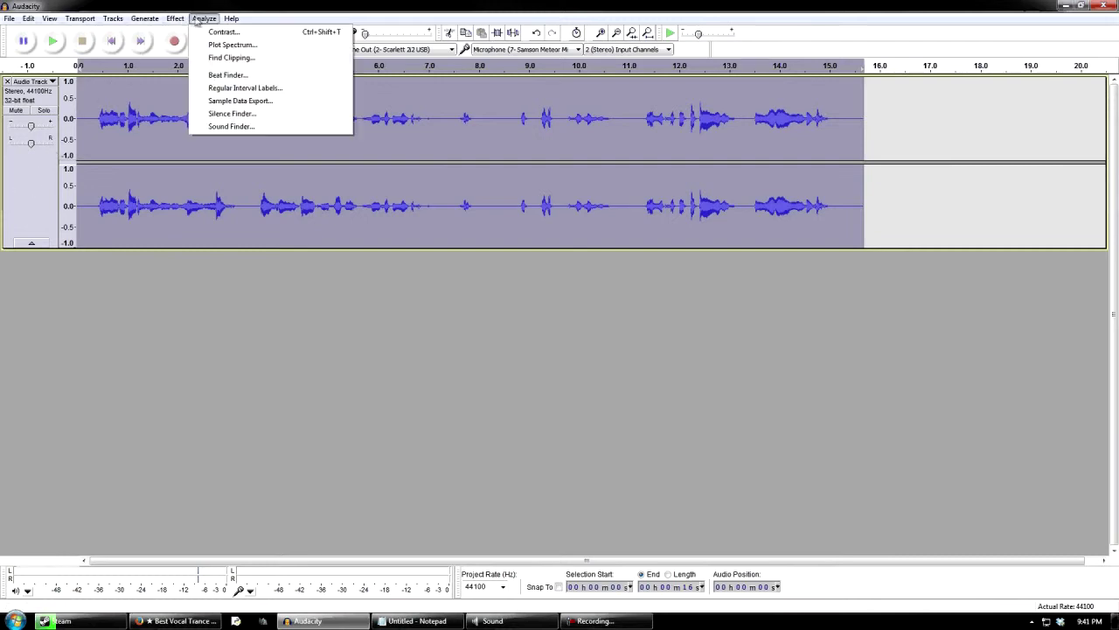
left_click(206, 88)
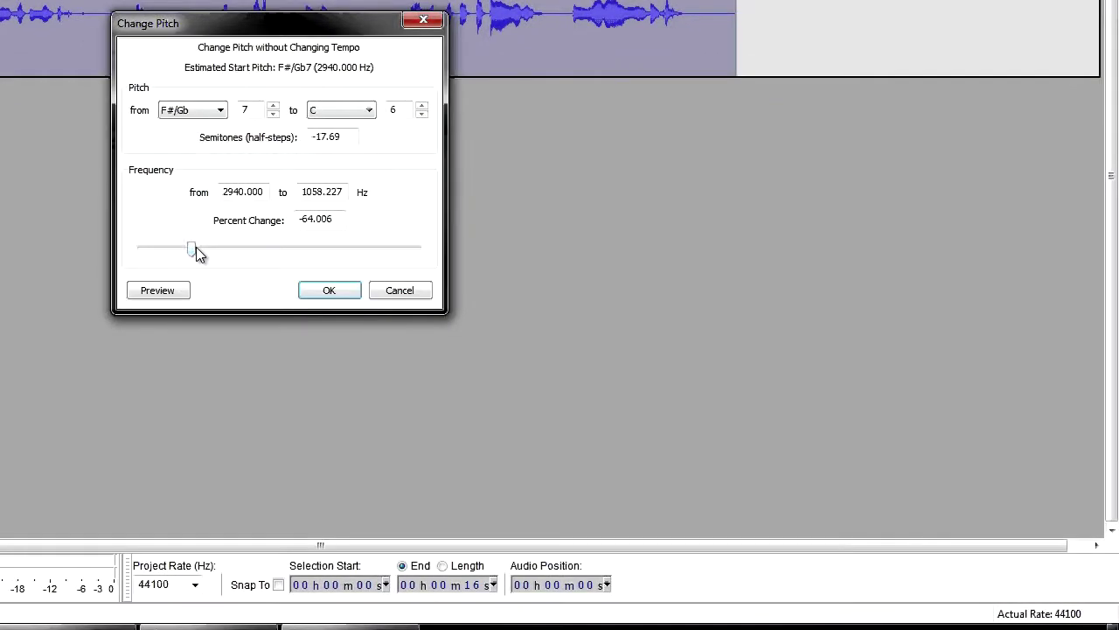
left_click_drag(196, 248, 302, 255)
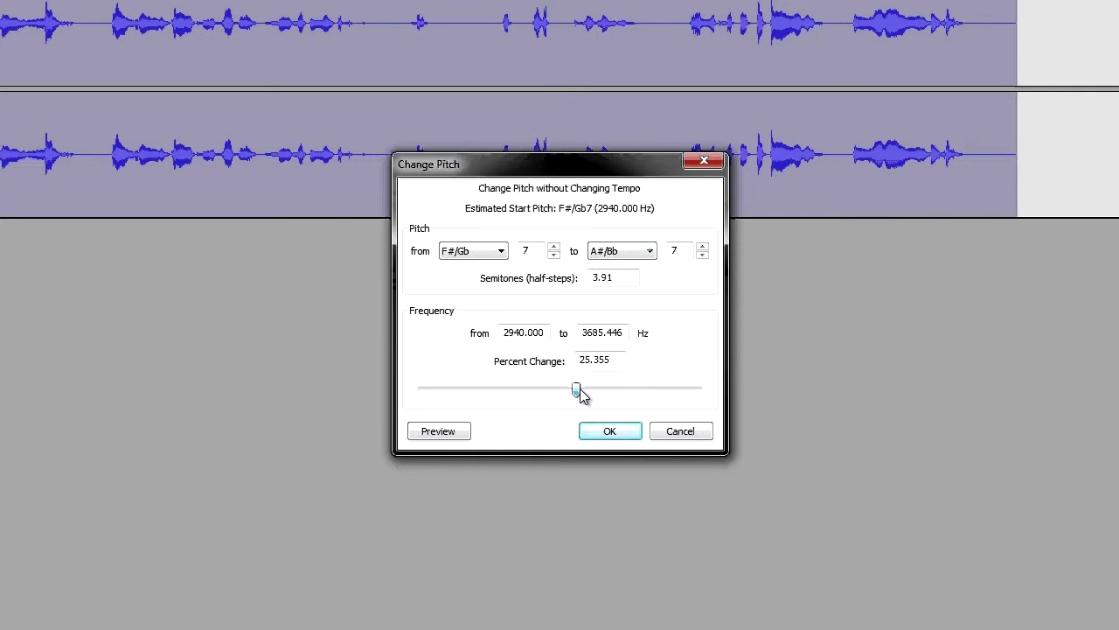
left_click_drag(582, 396, 572, 390)
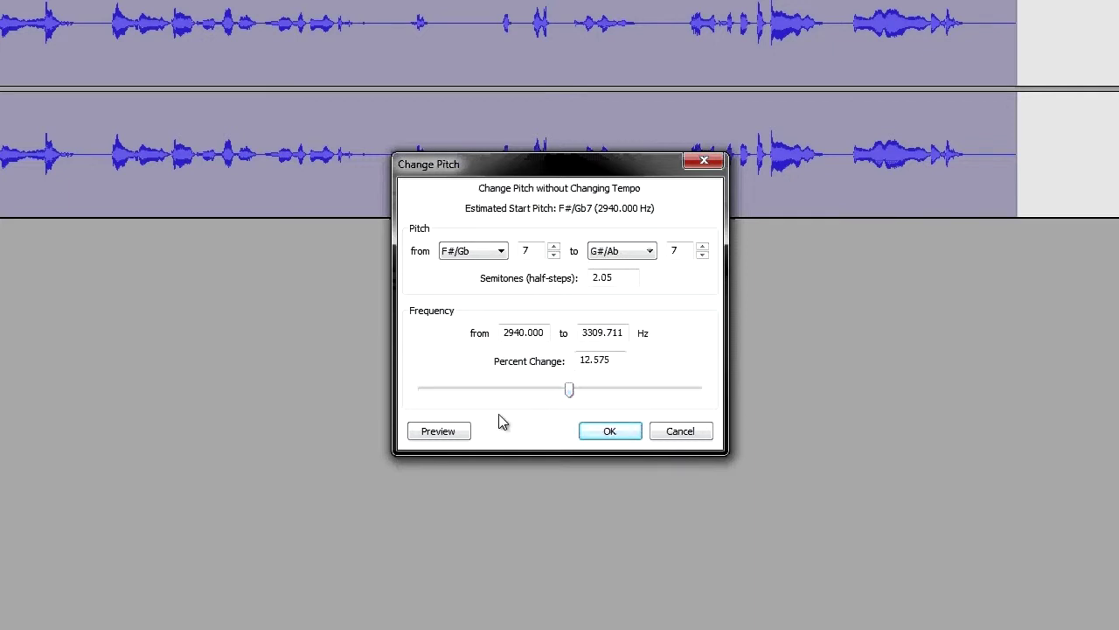
left_click(437, 432)
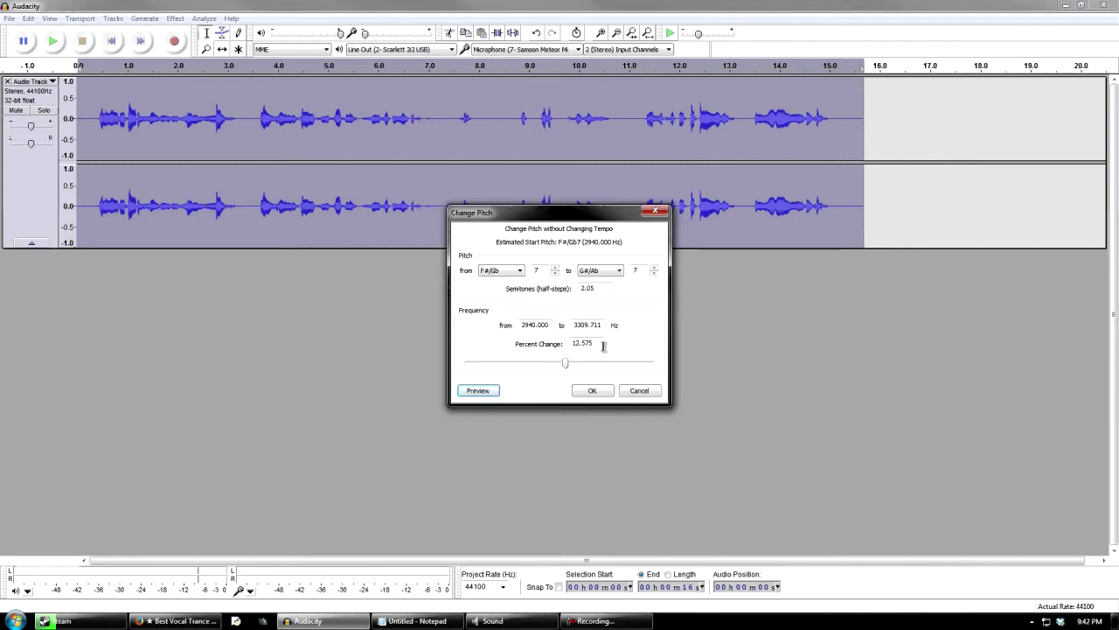
left_click(589, 390)
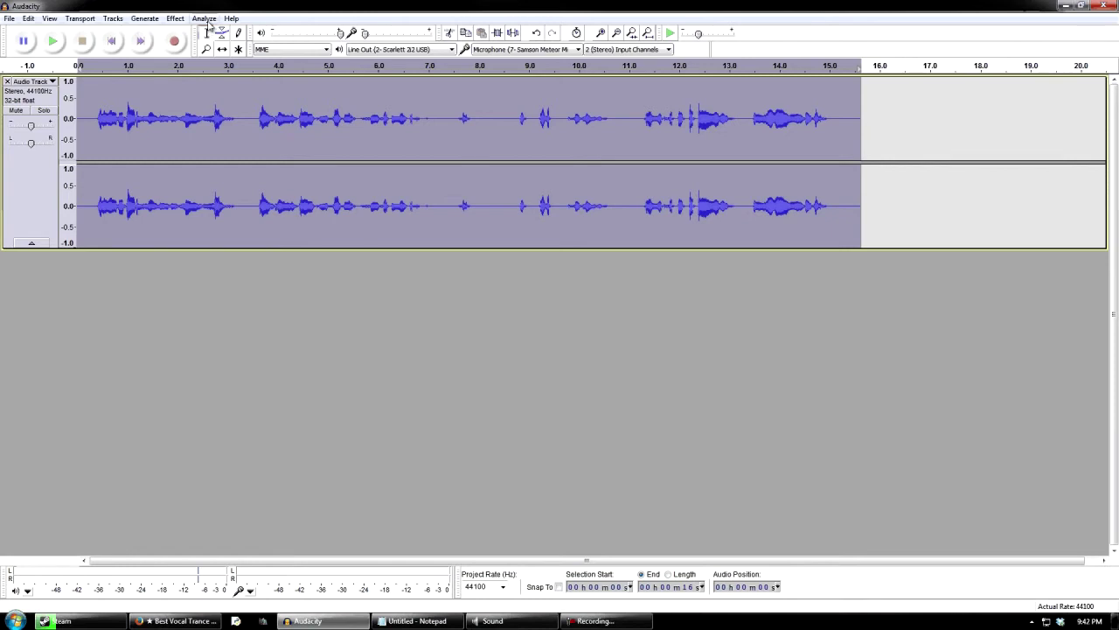
Open the list of available effects for the pitch-changed recording.
left_click(203, 18)
mouse_move(169, 21)
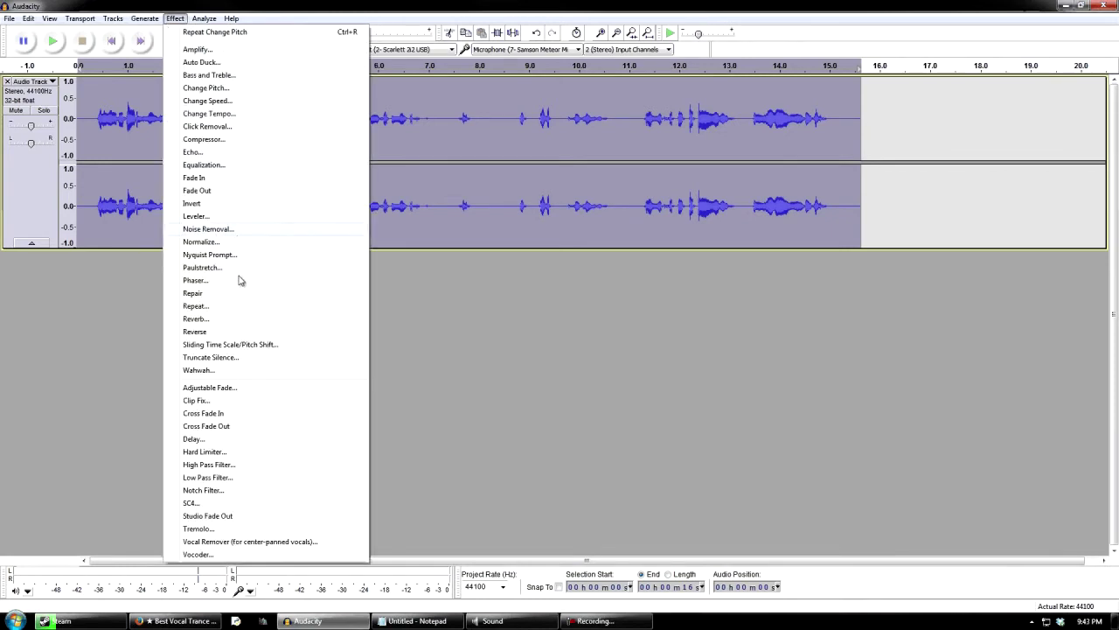